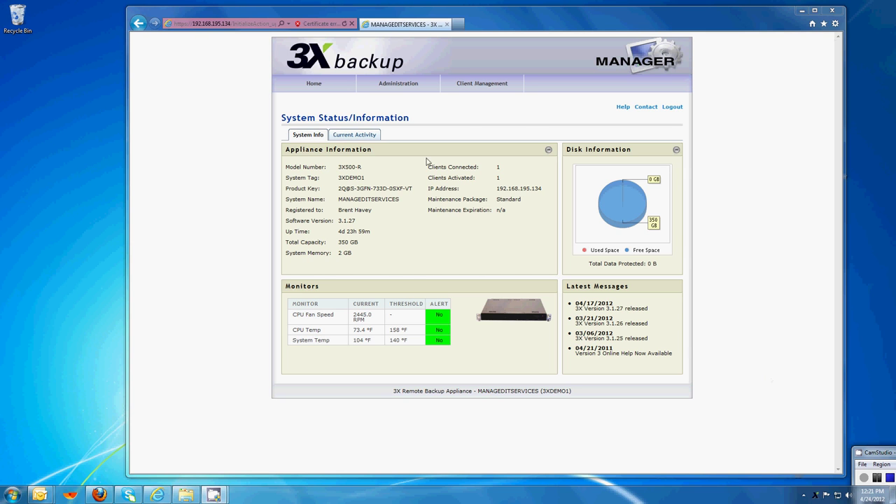
Step: Open Manage Clients and show the active client's backup summary, alerts and current activity
{"action": "left_click", "coordinate": [477, 87]}
{"action": "left_click", "coordinate": [474, 167]}
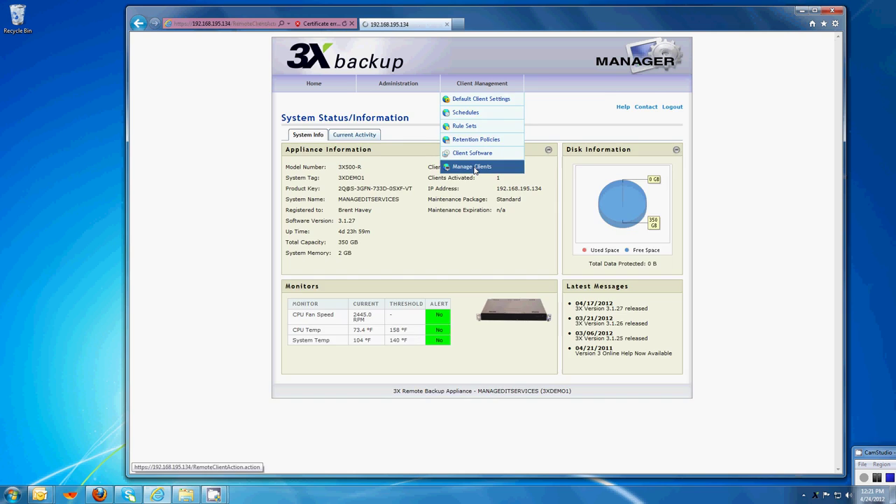
{"action": "left_click", "coordinate": [358, 198]}
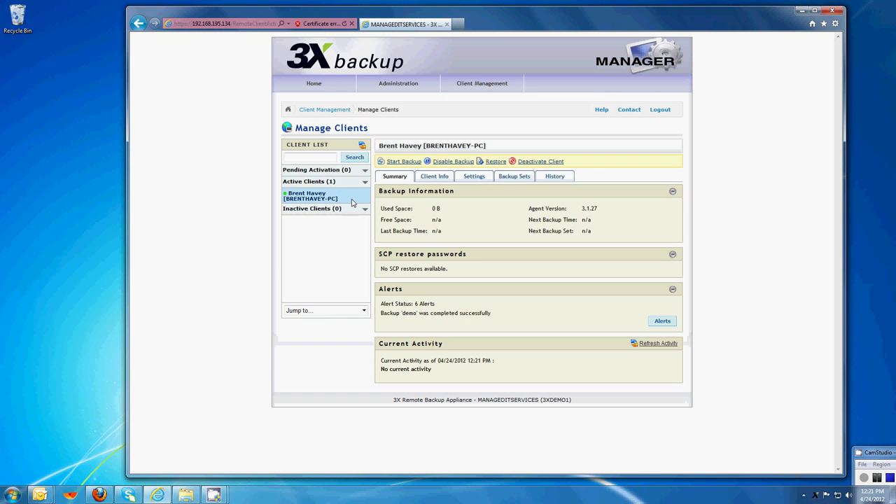
Step: Launch 3X Backup Client, minimize it and the browser, then select all nine files in C:\3XDemo
{"action": "left_click", "coordinate": [815, 496]}
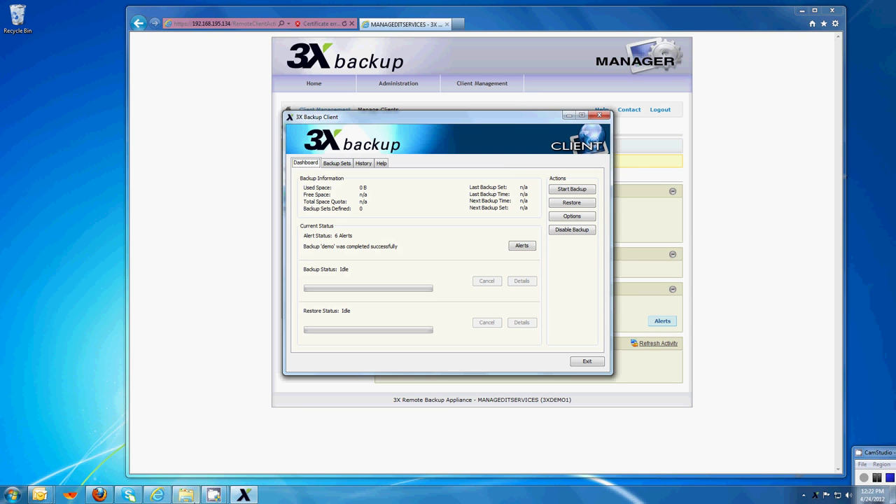
{"action": "left_click", "coordinate": [802, 10]}
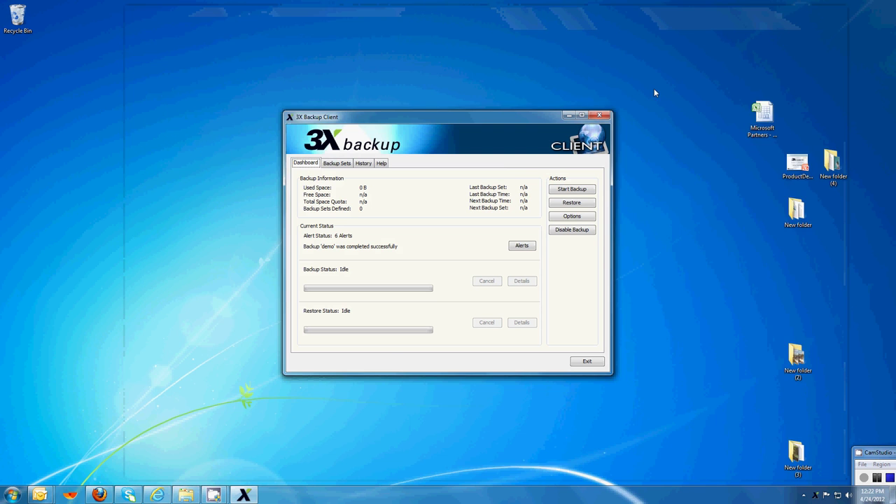
{"action": "left_click", "coordinate": [568, 115]}
{"action": "left_click", "coordinate": [187, 495]}
{"action": "left_click_drag", "start_coordinate": [241, 188], "coordinate": [334, 308]}
Step: Deselect the 3XDemo files and switch back to the 3X Backup Manager browser window
{"action": "left_click", "coordinate": [333, 330]}
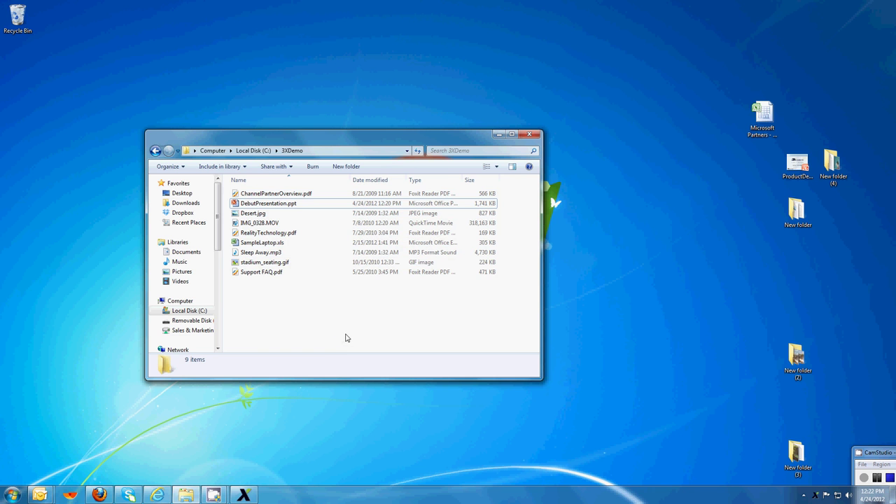
{"action": "left_click", "coordinate": [155, 495]}
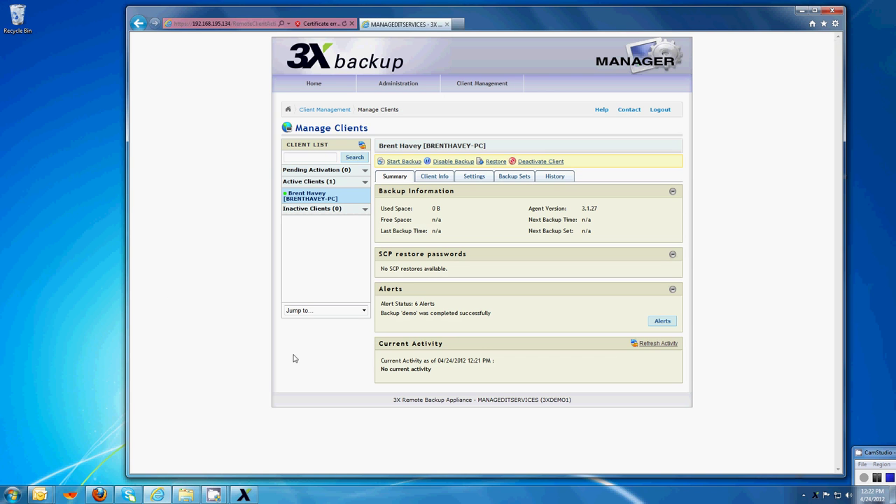
Step: Create a new backup set named 'demo' for the client
{"action": "left_click", "coordinate": [515, 176]}
{"action": "left_click", "coordinate": [399, 346]}
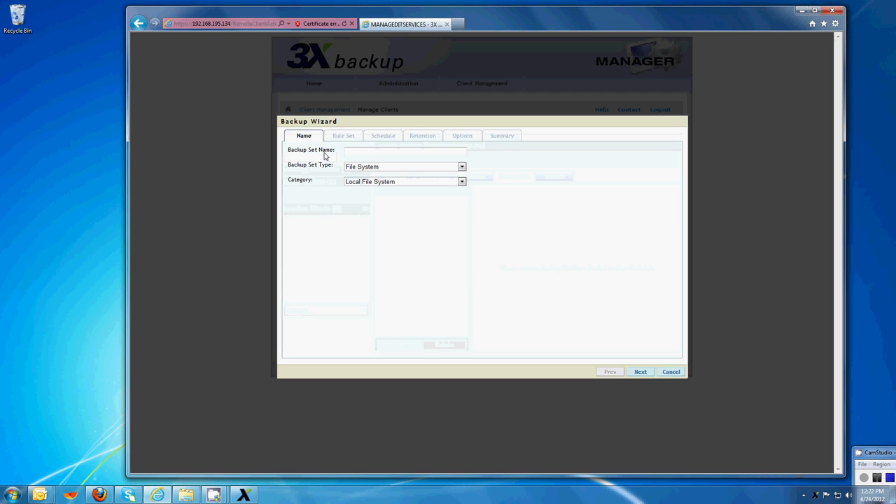
{"action": "type", "text": "demo"}
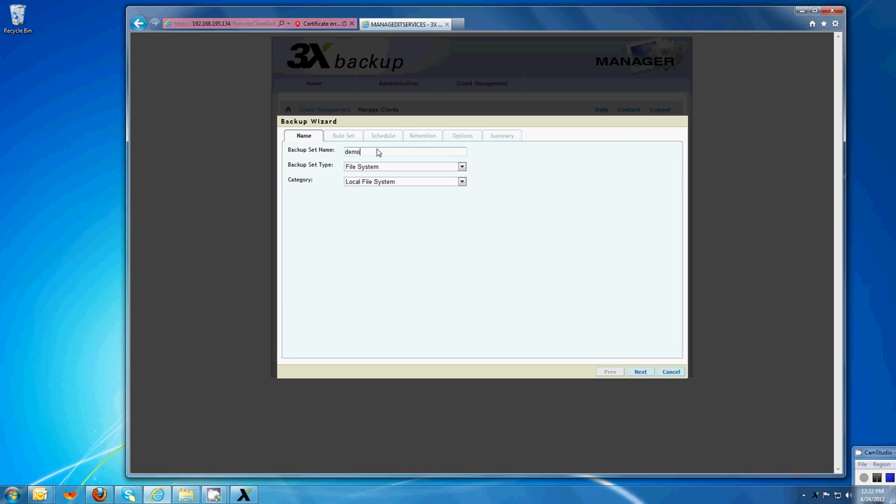
{"action": "left_click", "coordinate": [631, 370]}
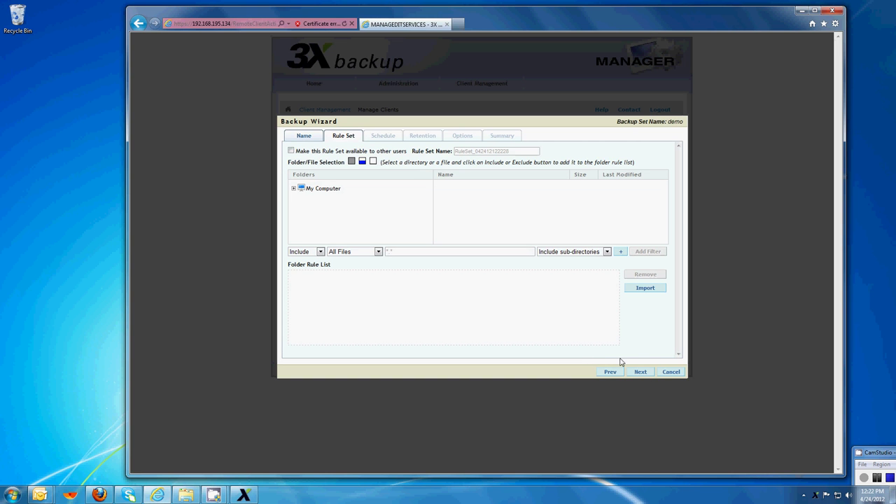
Step: Add an include rule for the whole C:\3XDemo folder
{"action": "left_click", "coordinate": [294, 189]}
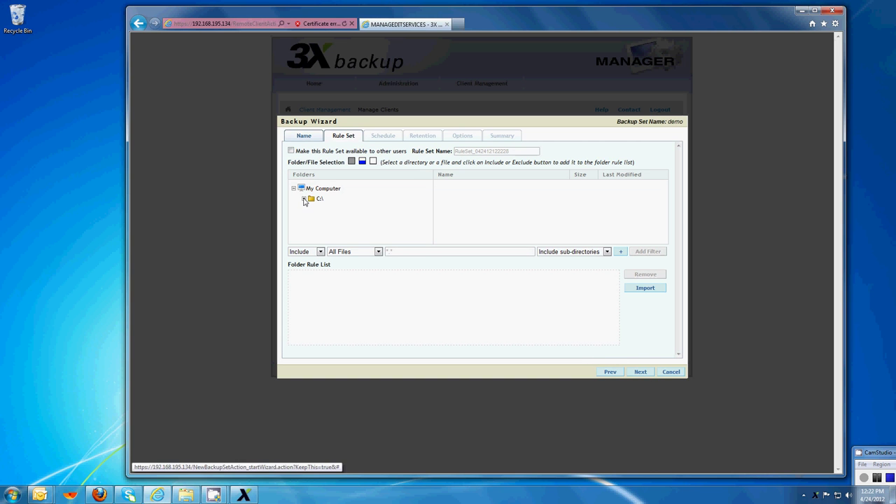
{"action": "left_click", "coordinate": [303, 198]}
{"action": "left_click", "coordinate": [323, 221]}
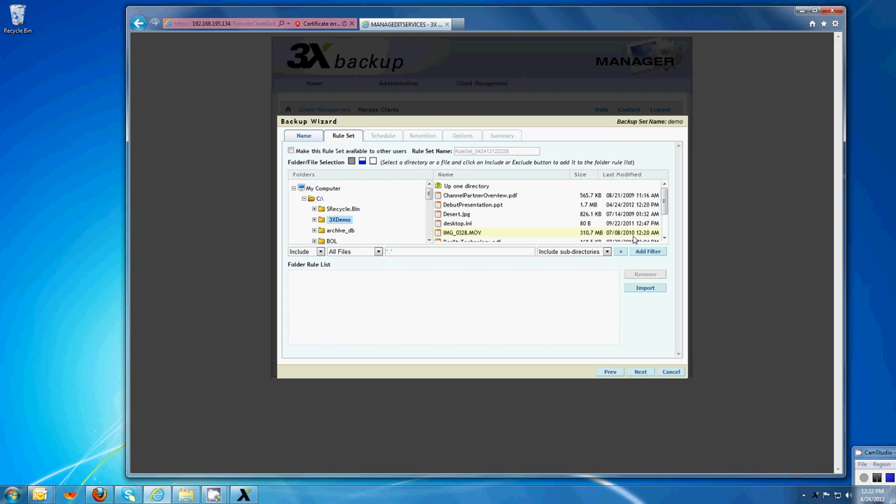
{"action": "left_click", "coordinate": [641, 252]}
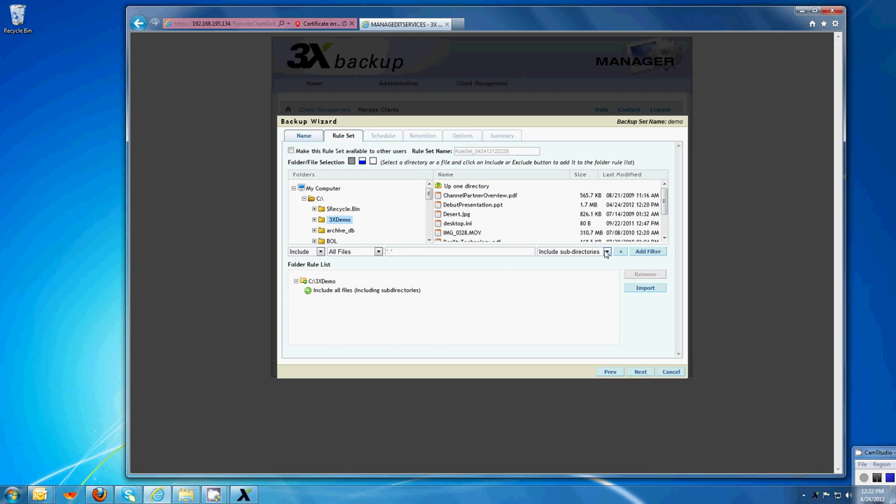
Step: Add an exclude rule for '.mov' file types and advance to the Schedule step
{"action": "left_click", "coordinate": [301, 252]}
{"action": "left_click", "coordinate": [306, 266]}
{"action": "left_click", "coordinate": [354, 252]}
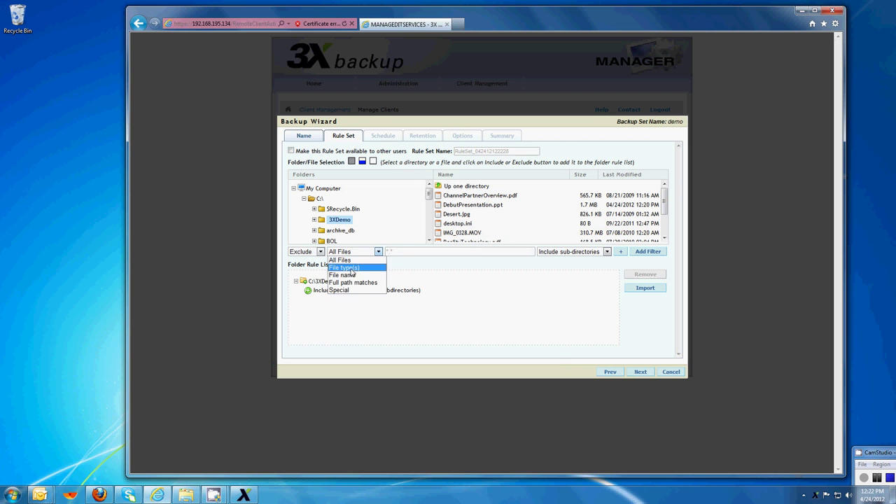
{"action": "left_click", "coordinate": [351, 268]}
{"action": "left_click", "coordinate": [399, 255]}
{"action": "type", "text": ".mov"}
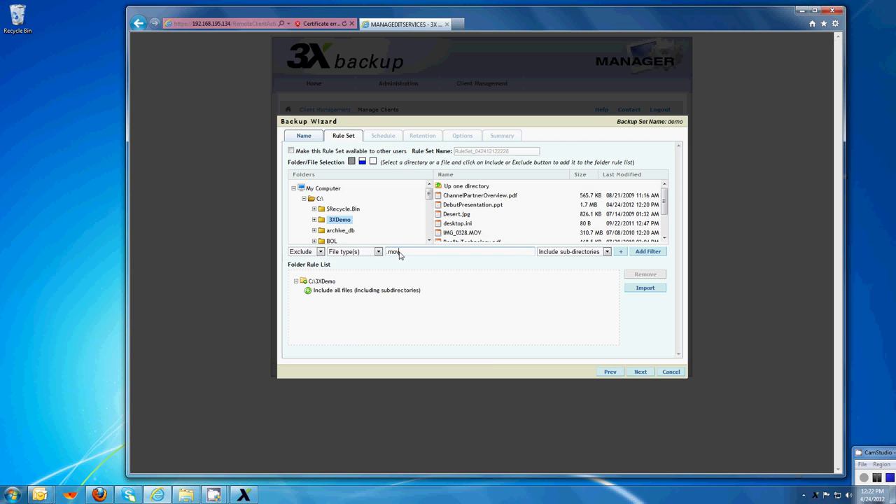
{"action": "left_click", "coordinate": [638, 253]}
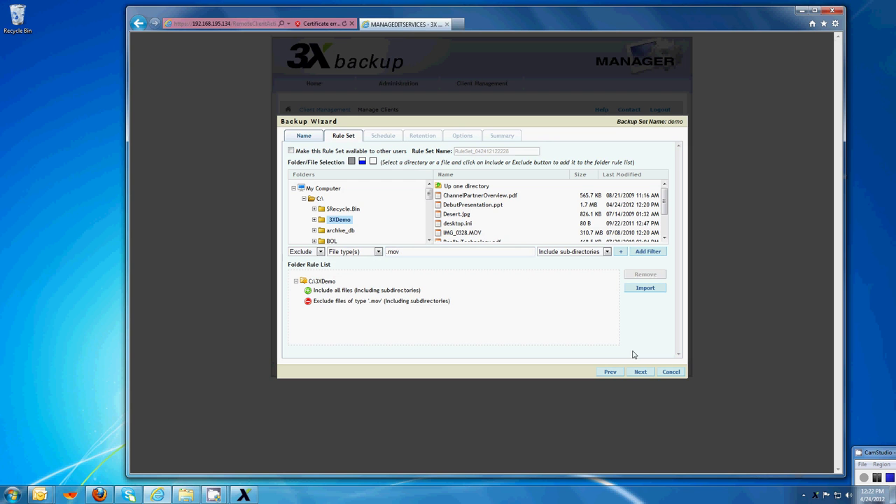
{"action": "left_click", "coordinate": [637, 372]}
{"action": "left_click", "coordinate": [637, 371]}
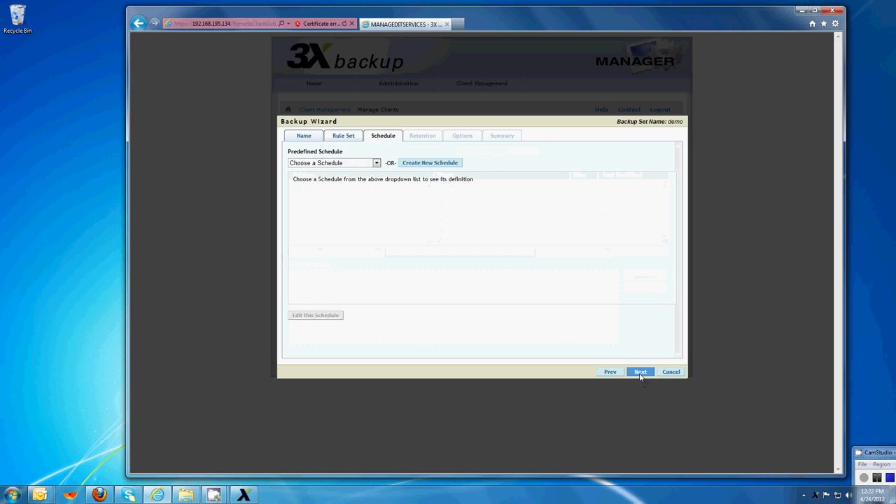
Step: Choose the predefined 'Daily at 8pm, every day of the week' schedule
{"action": "left_click", "coordinate": [349, 165]}
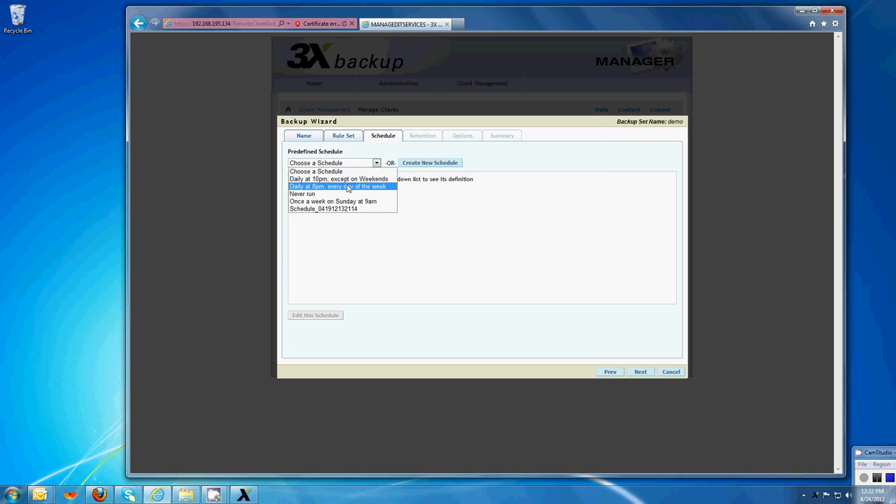
{"action": "left_click", "coordinate": [348, 186]}
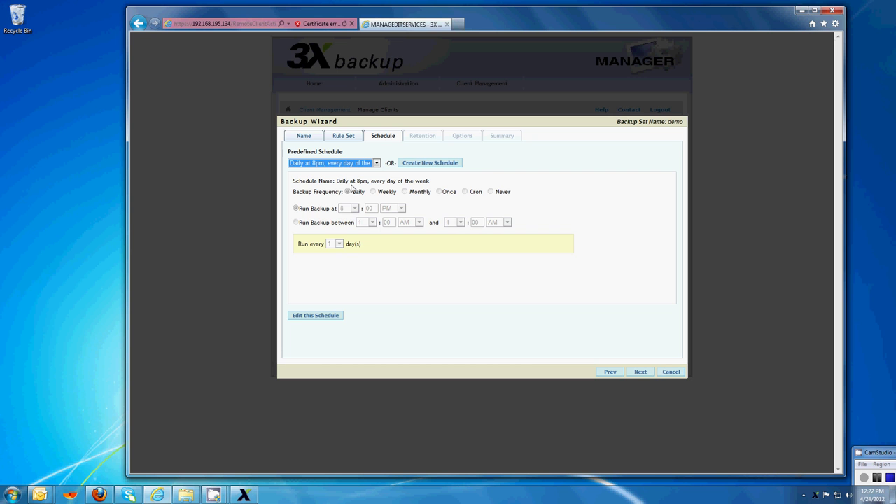
{"action": "left_click", "coordinate": [640, 371]}
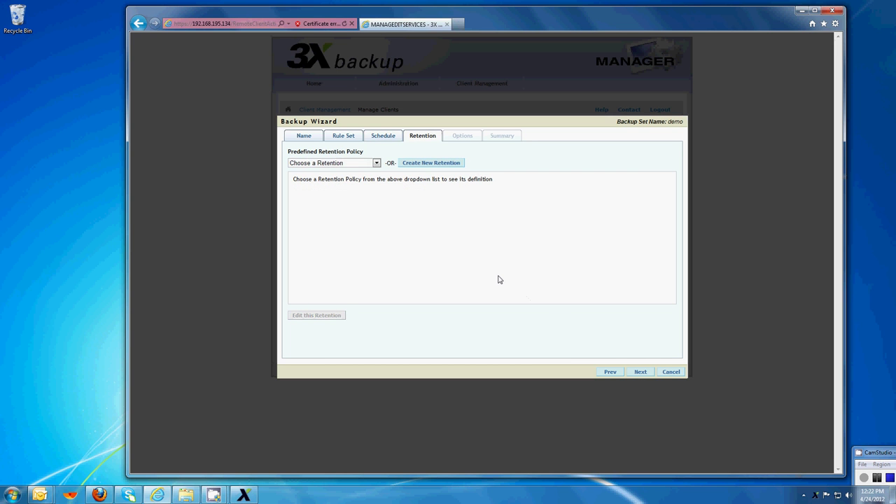
Step: Set the retention policy to 'Keep for 10 backup session(s)'
{"action": "left_click", "coordinate": [357, 163]}
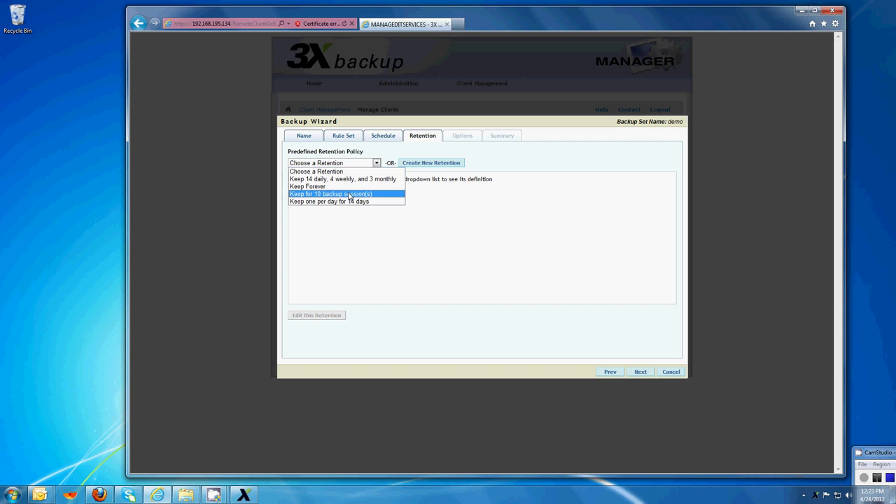
{"action": "left_click", "coordinate": [349, 194]}
{"action": "left_click", "coordinate": [639, 372]}
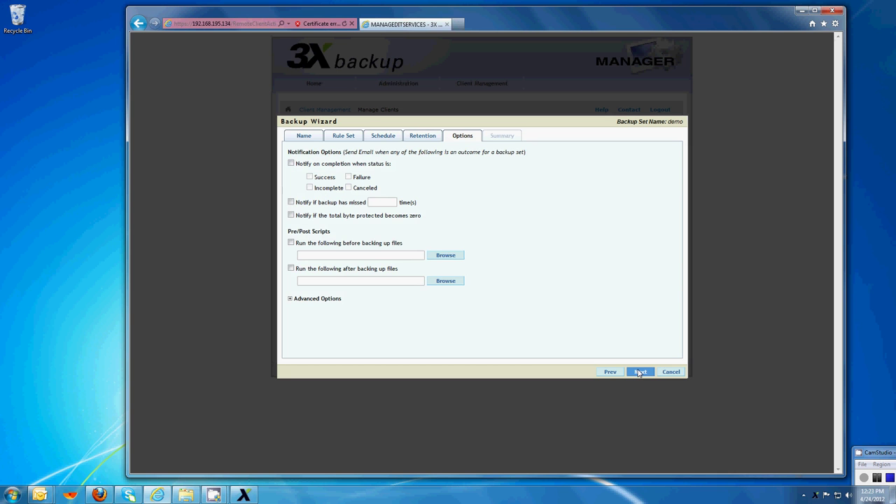
Step: Finish the demo backup set wizard and view it under Backup Sets in 3X Backup Client
{"action": "left_click", "coordinate": [639, 371]}
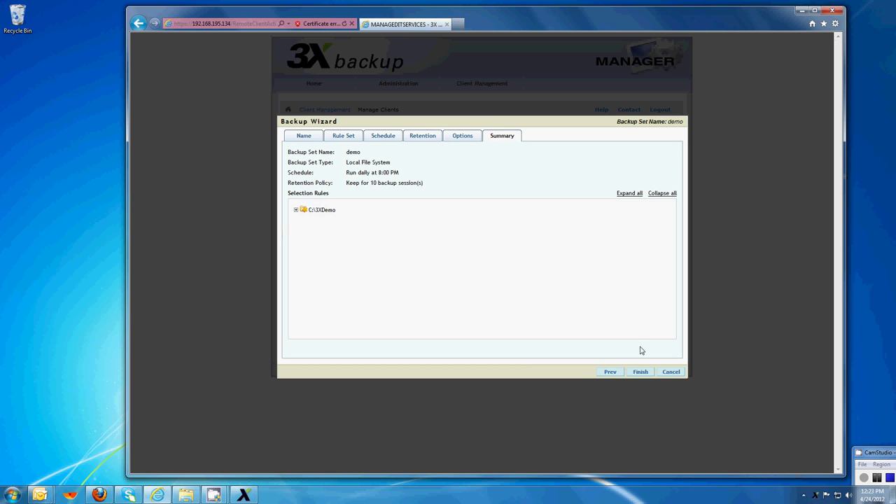
{"action": "left_click", "coordinate": [641, 371]}
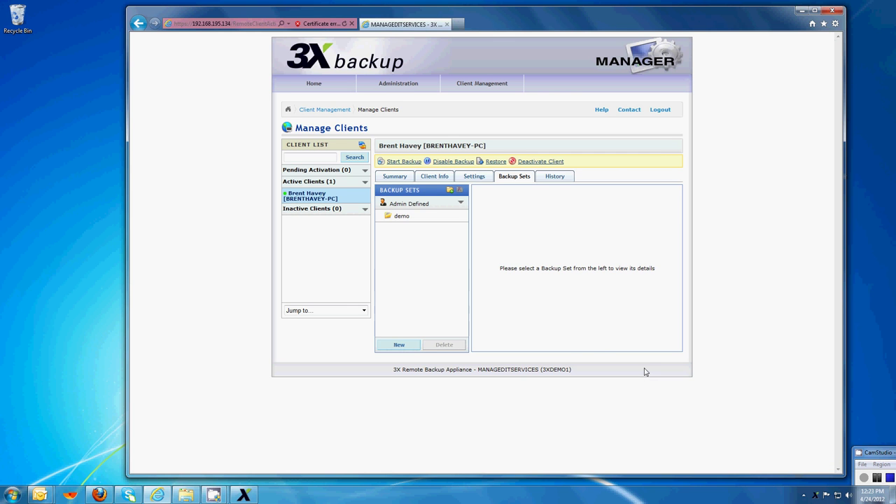
{"action": "left_click", "coordinate": [243, 495]}
{"action": "left_click", "coordinate": [335, 163]}
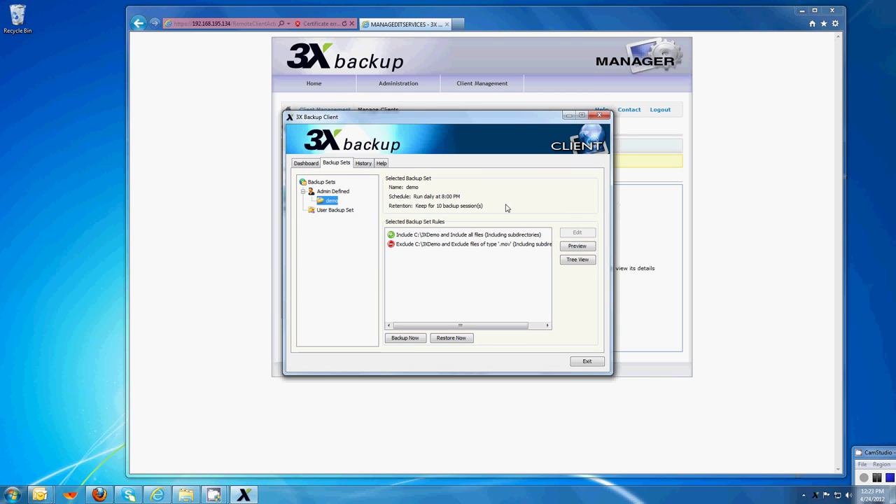
Step: Run the demo backup now and check its History entry: 9 files, 8.8 MB, no errors
{"action": "left_click", "coordinate": [400, 340]}
{"action": "left_click", "coordinate": [425, 257]}
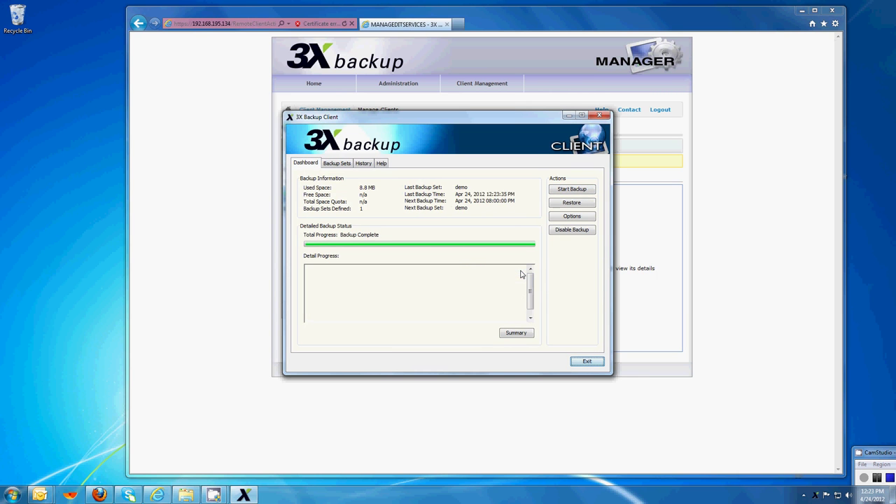
{"action": "left_click", "coordinate": [362, 163]}
{"action": "left_click", "coordinate": [454, 196]}
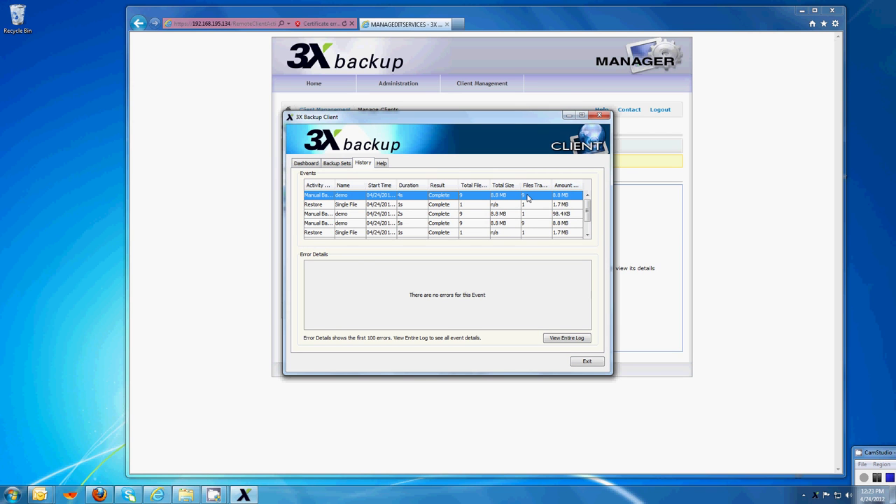
Step: Open DebutPresentation.ppt, make the title-slide subtitle red, save it, and minimize PowerPoint
{"action": "left_click", "coordinate": [188, 497]}
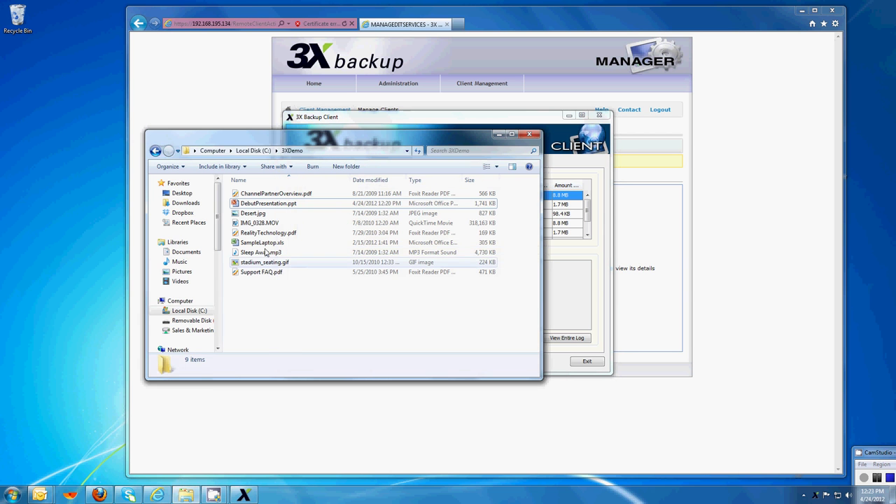
{"action": "double_click", "coordinate": [269, 204]}
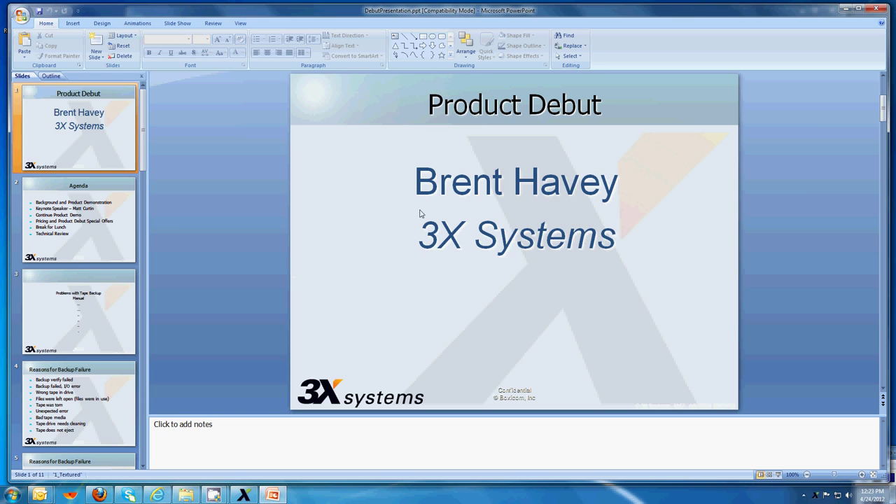
{"action": "left_click_drag", "start_coordinate": [415, 183], "coordinate": [715, 270]}
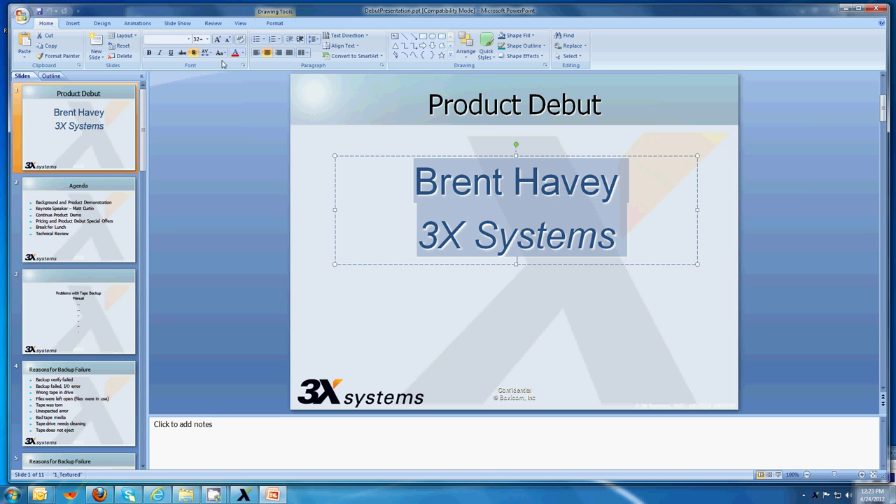
{"action": "left_click", "coordinate": [235, 53]}
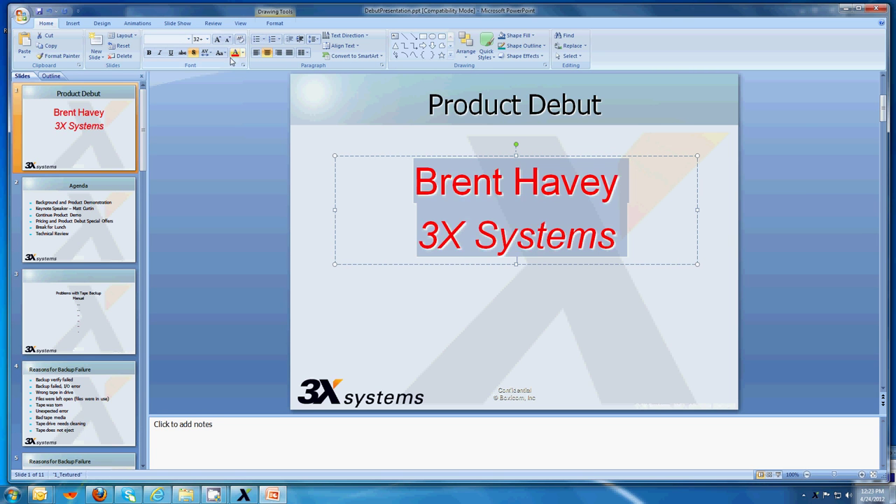
{"action": "left_click", "coordinate": [38, 12]}
{"action": "left_click", "coordinate": [845, 9]}
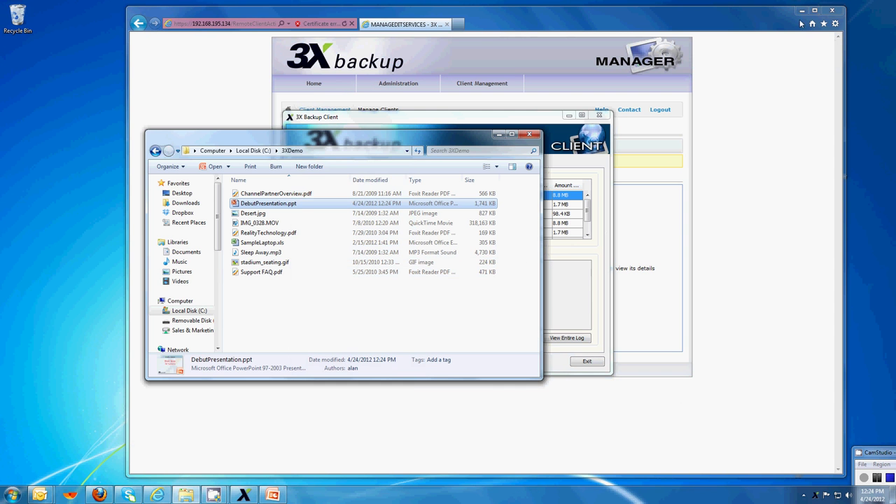
Step: Run a second demo backup and confirm in History only 1 changed file (96.4 KB) transferred
{"action": "left_click", "coordinate": [498, 134]}
{"action": "left_click", "coordinate": [306, 163]}
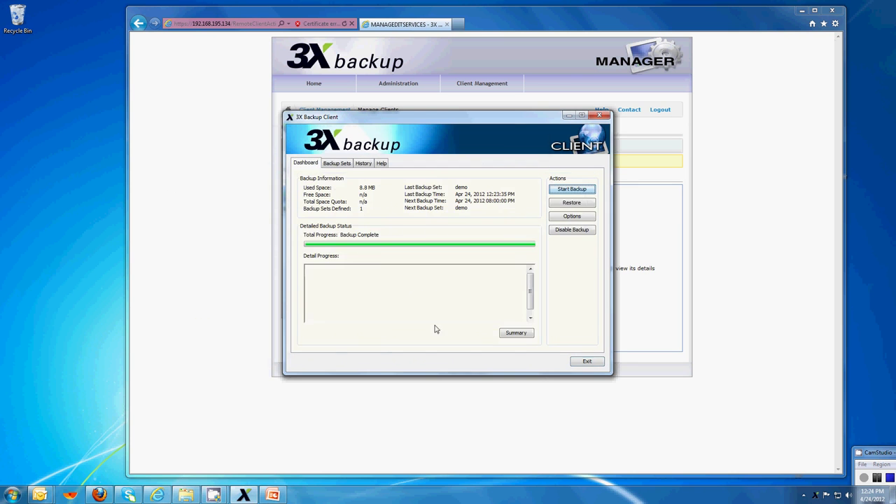
{"action": "left_click", "coordinate": [337, 162]}
{"action": "left_click", "coordinate": [414, 340]}
{"action": "left_click", "coordinate": [424, 258]}
{"action": "left_click", "coordinate": [363, 163]}
{"action": "left_click", "coordinate": [499, 196]}
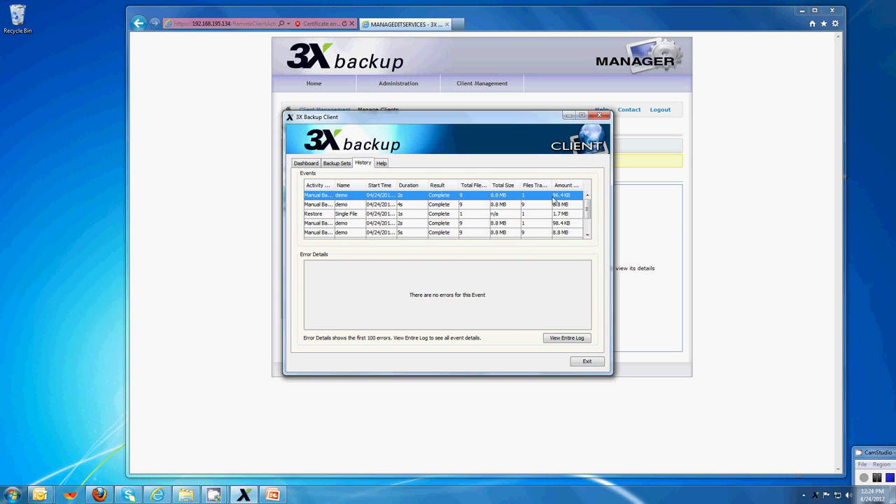
{"action": "left_click", "coordinate": [301, 163]}
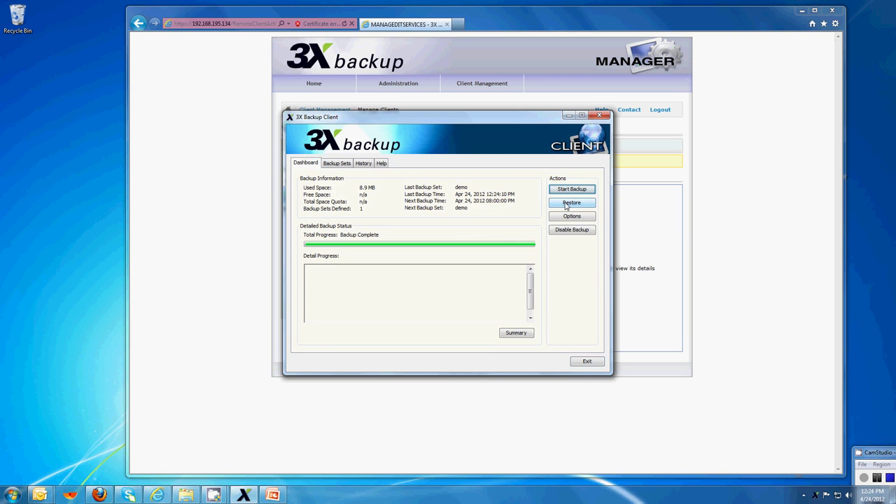
Step: Start a restore using the single-file-from-any-set category
{"action": "left_click", "coordinate": [801, 11]}
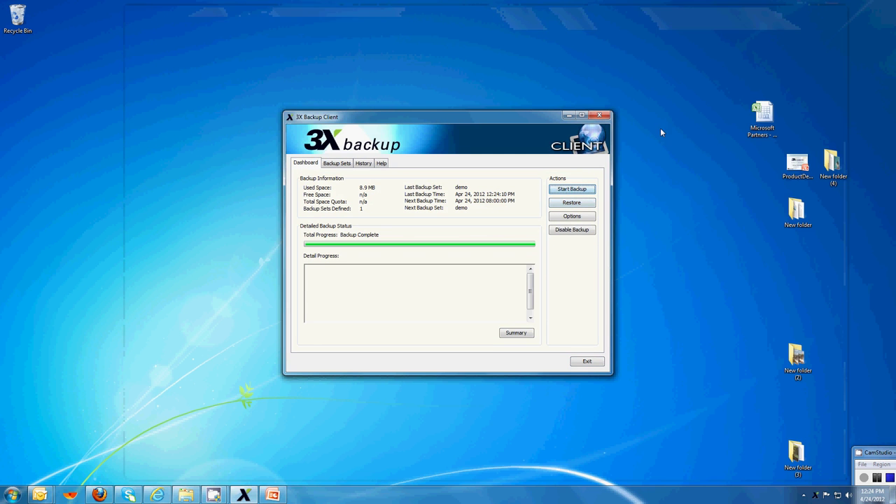
{"action": "left_click", "coordinate": [573, 203]}
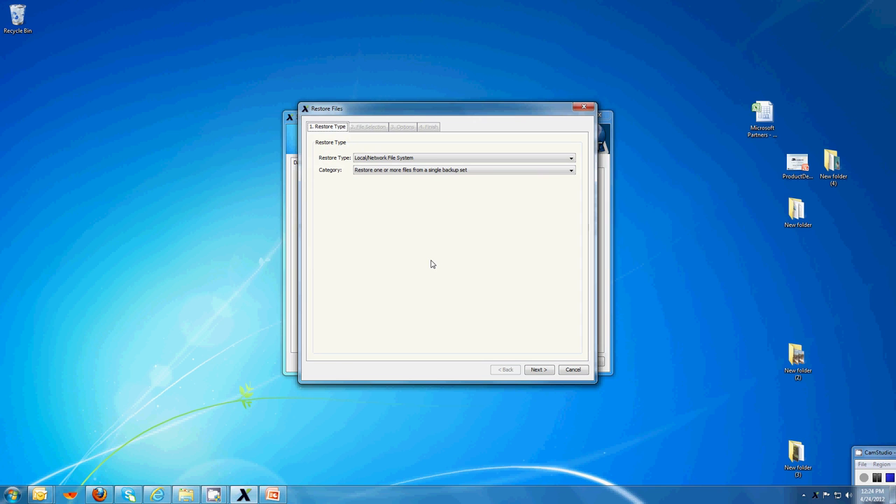
{"action": "left_click", "coordinate": [428, 170]}
{"action": "left_click", "coordinate": [419, 188]}
{"action": "left_click", "coordinate": [536, 369]}
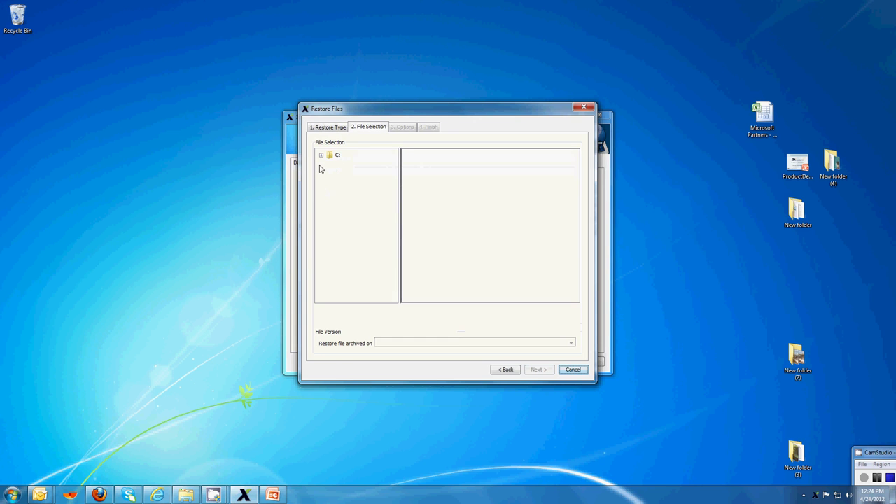
Step: Select 3XDemo\DebutPresentation.ppt and its 12:24:10 PM backup session
{"action": "left_click", "coordinate": [321, 155]}
{"action": "left_click", "coordinate": [350, 163]}
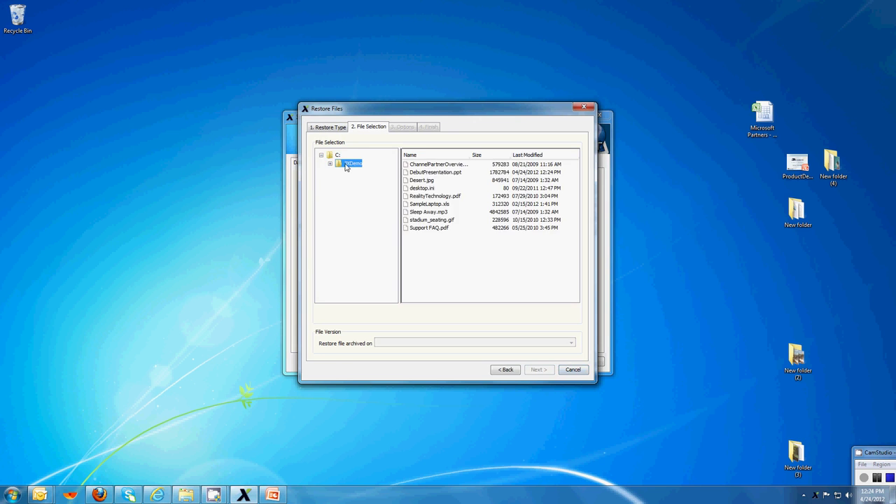
{"action": "left_click", "coordinate": [430, 172]}
{"action": "left_click", "coordinate": [418, 343]}
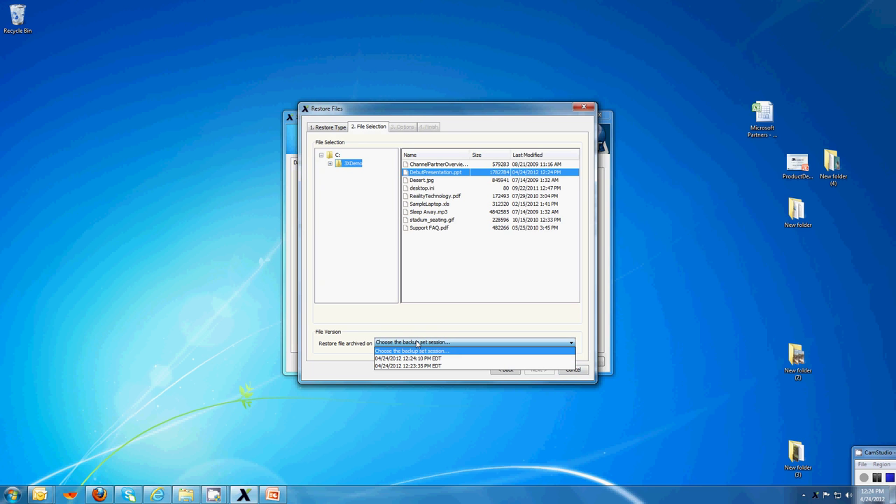
{"action": "left_click", "coordinate": [412, 358]}
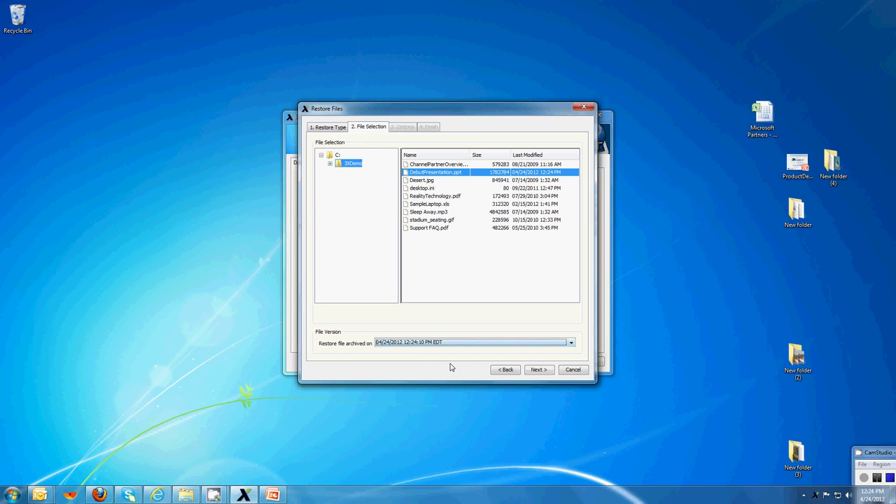
{"action": "left_click", "coordinate": [536, 370]}
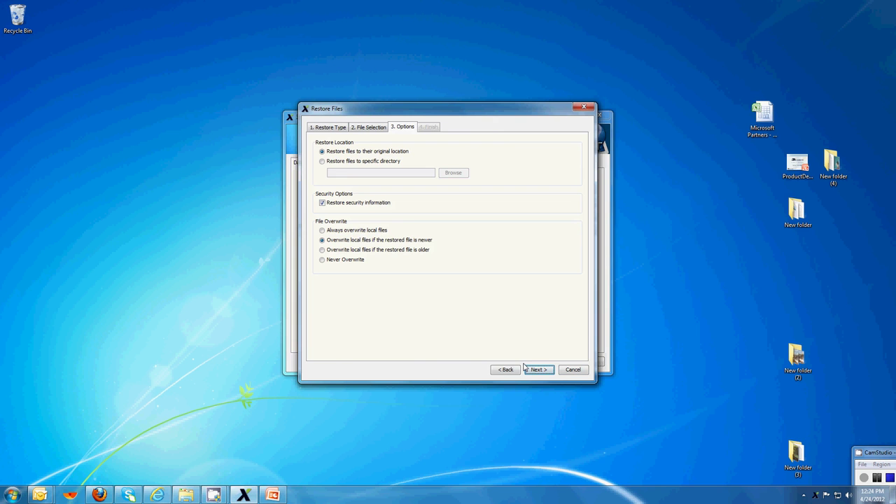
Step: Set the Desktop as the restore destination and finish the restore
{"action": "left_click", "coordinate": [368, 161]}
{"action": "left_click", "coordinate": [452, 172]}
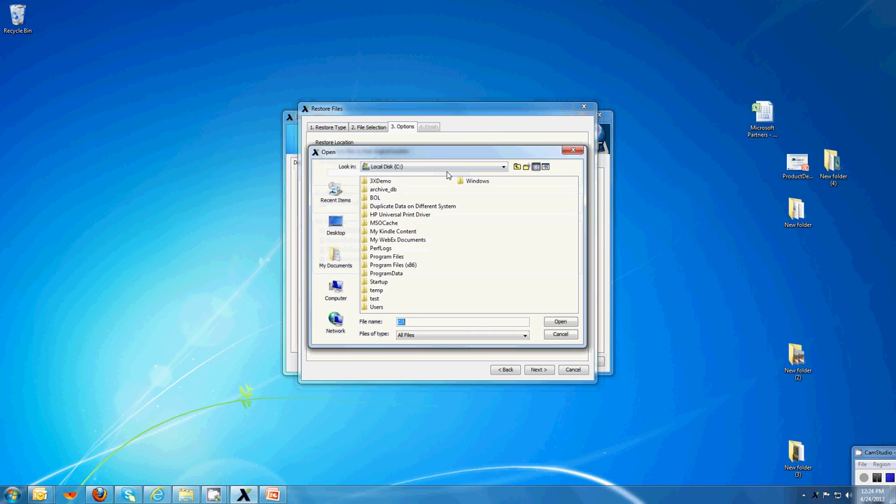
{"action": "left_click", "coordinate": [339, 228]}
{"action": "left_click", "coordinate": [559, 322]}
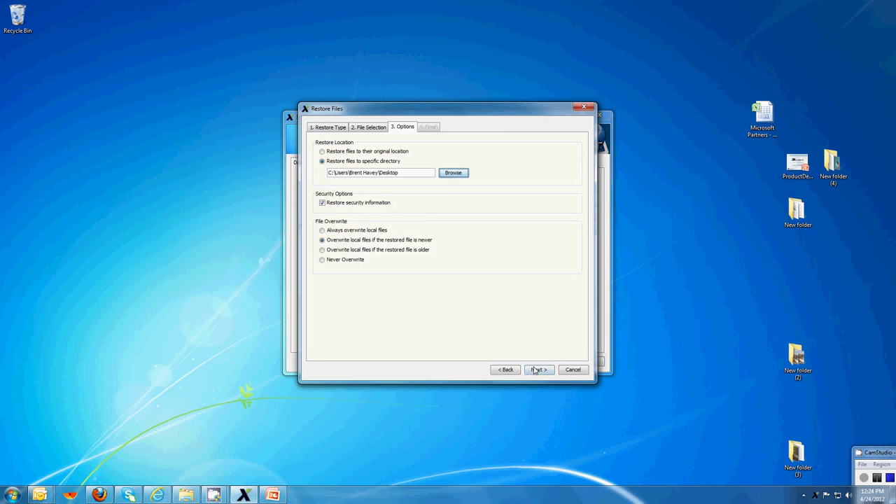
{"action": "left_click", "coordinate": [536, 370]}
{"action": "left_click", "coordinate": [537, 369]}
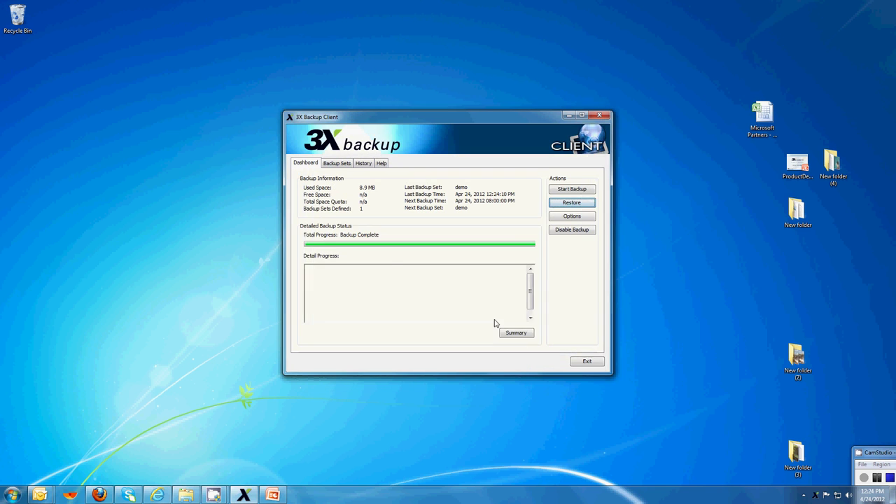
Step: Confirm the restore finished, then open the restored DebutPresentation.ppt from the desktop
{"action": "left_click", "coordinate": [515, 333]}
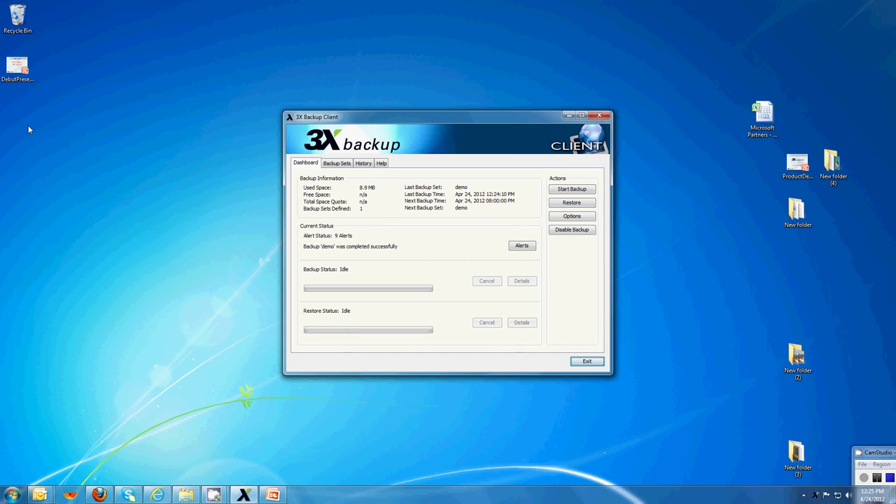
{"action": "double_click", "coordinate": [16, 66]}
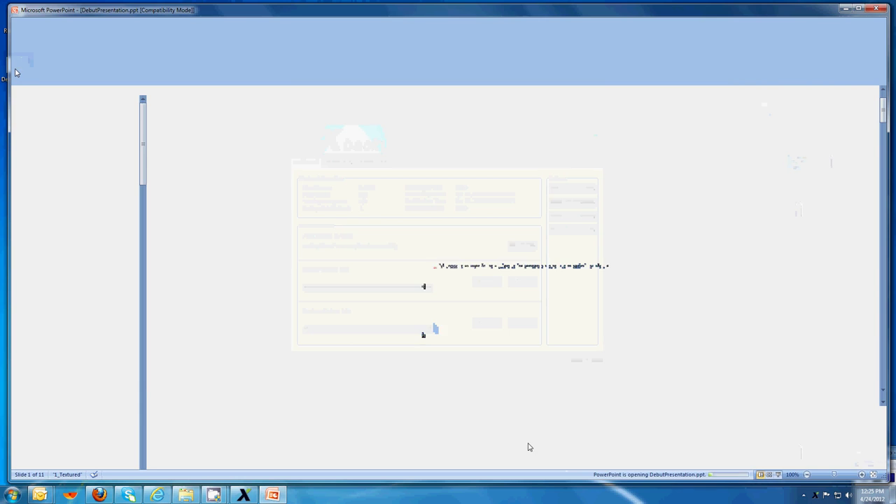